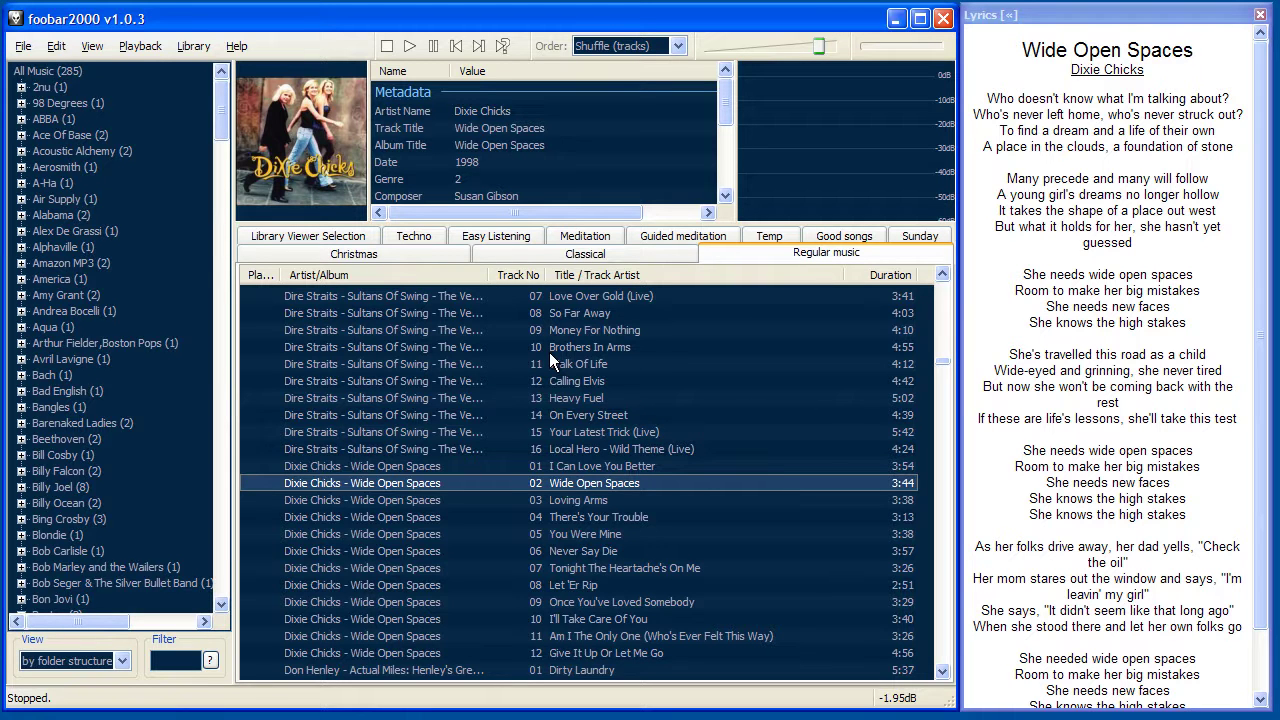
Step: Start playback from Wide Open Spaces, skip through five shuffled tracks, then stop on Dirty White Boy
click(409, 47)
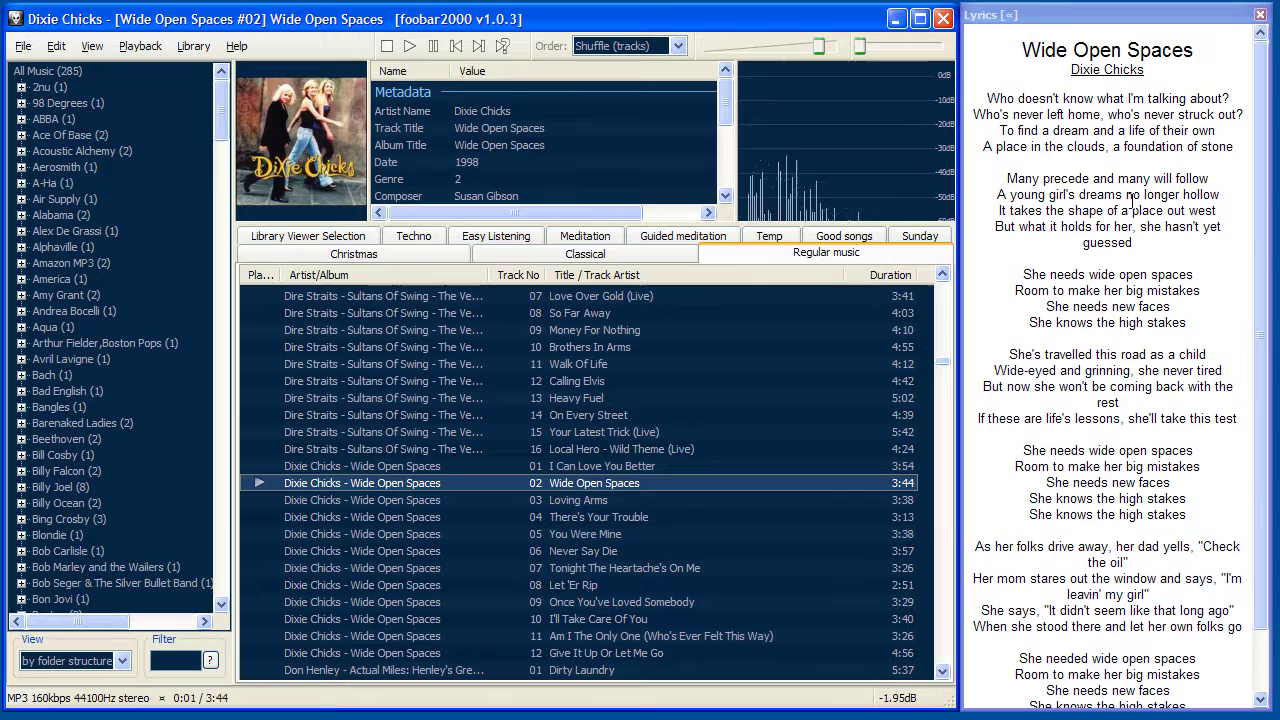
key(XF86AudioNext)
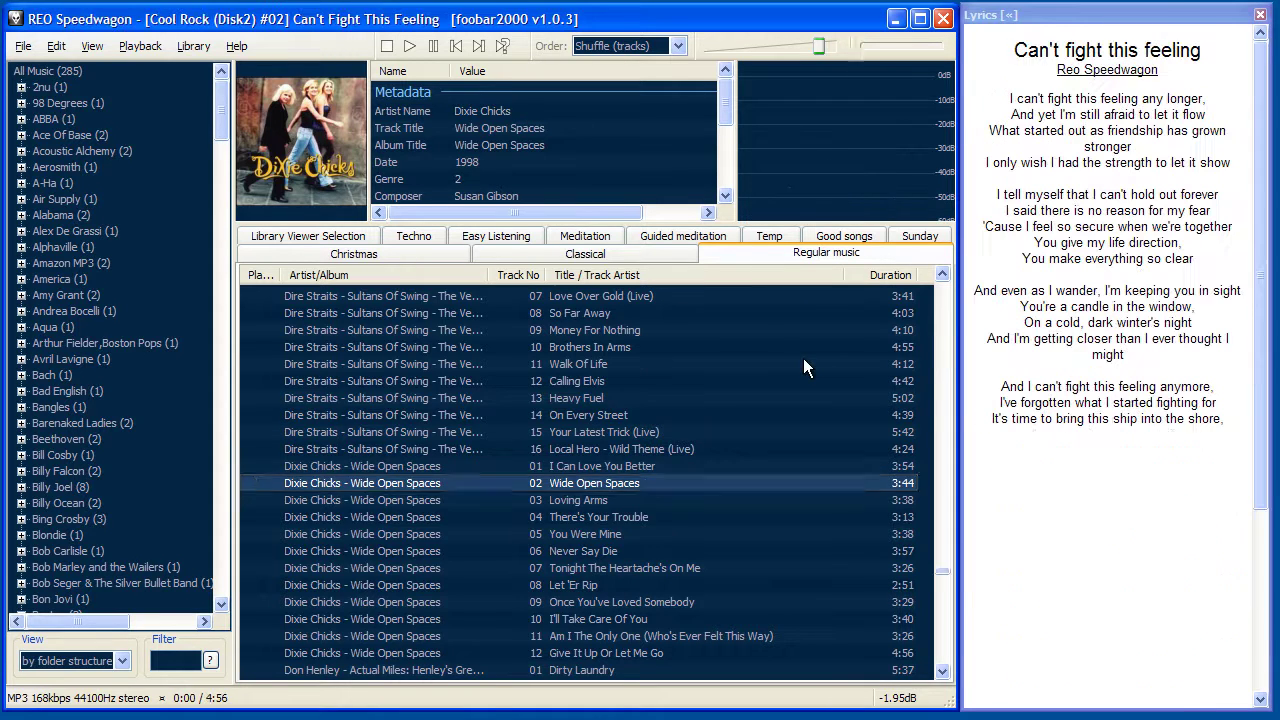
key(XF86AudioNext)
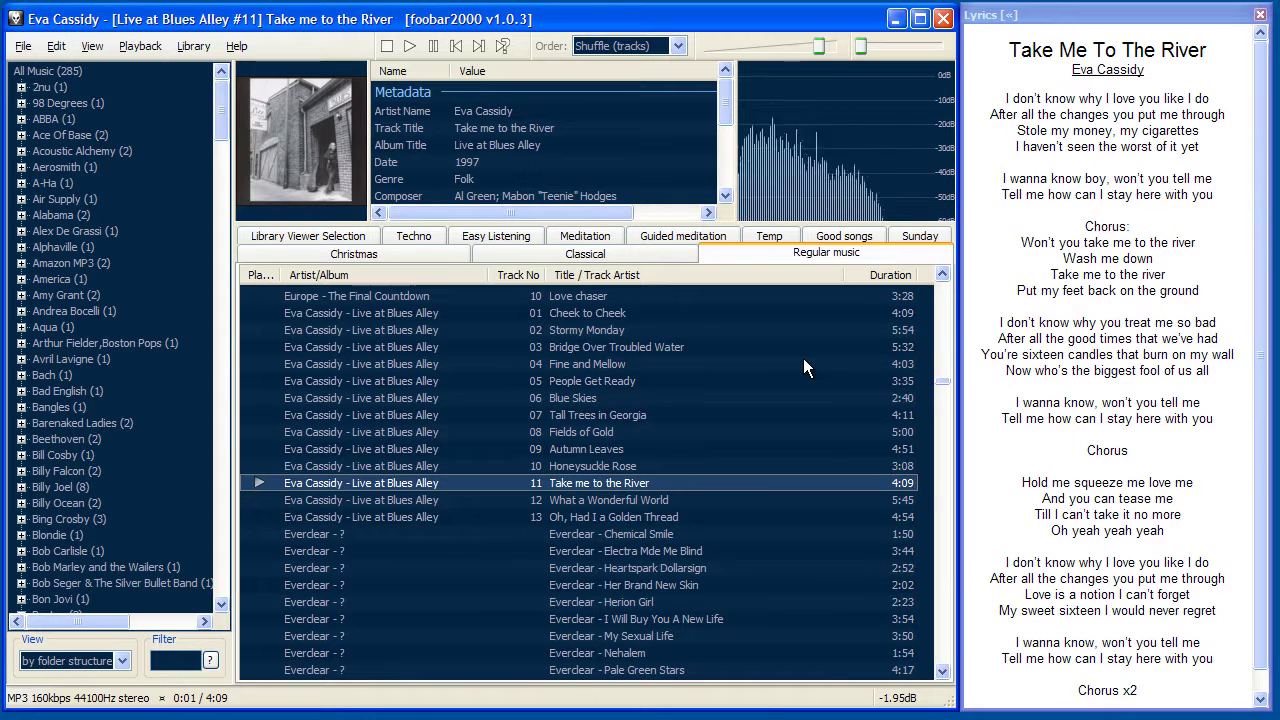
key(XF86AudioNext)
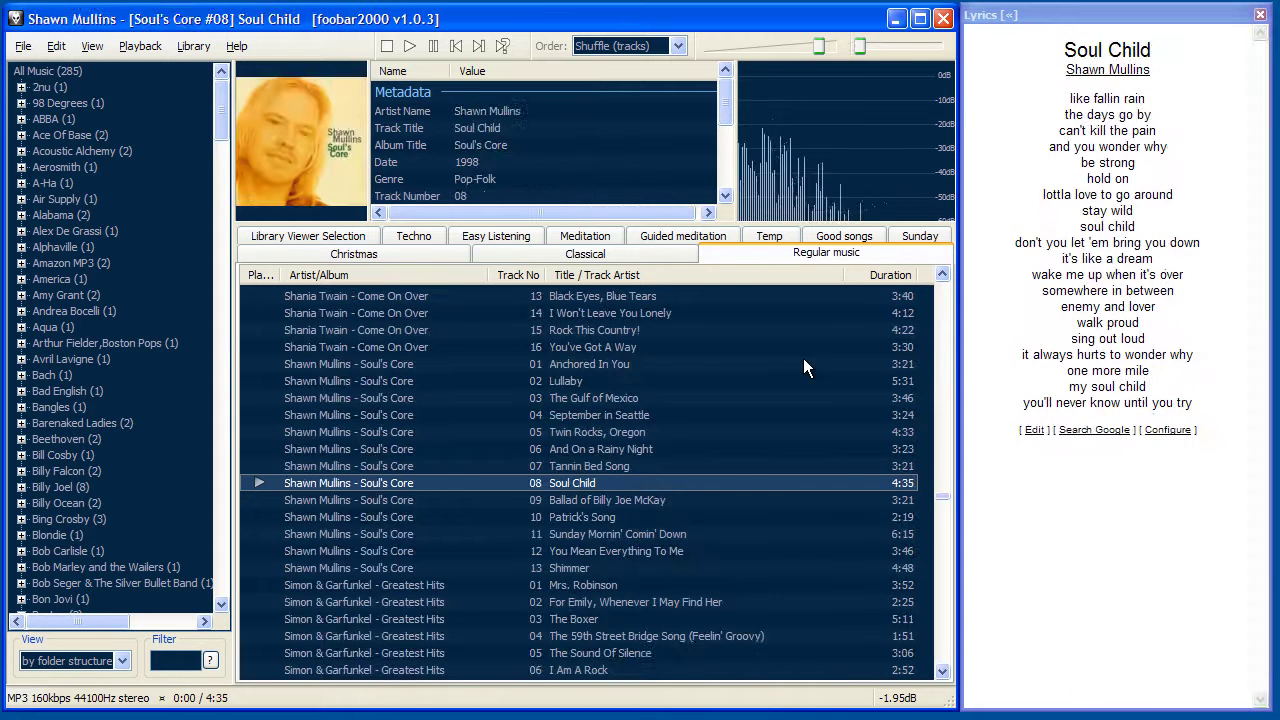
key(XF86AudioNext)
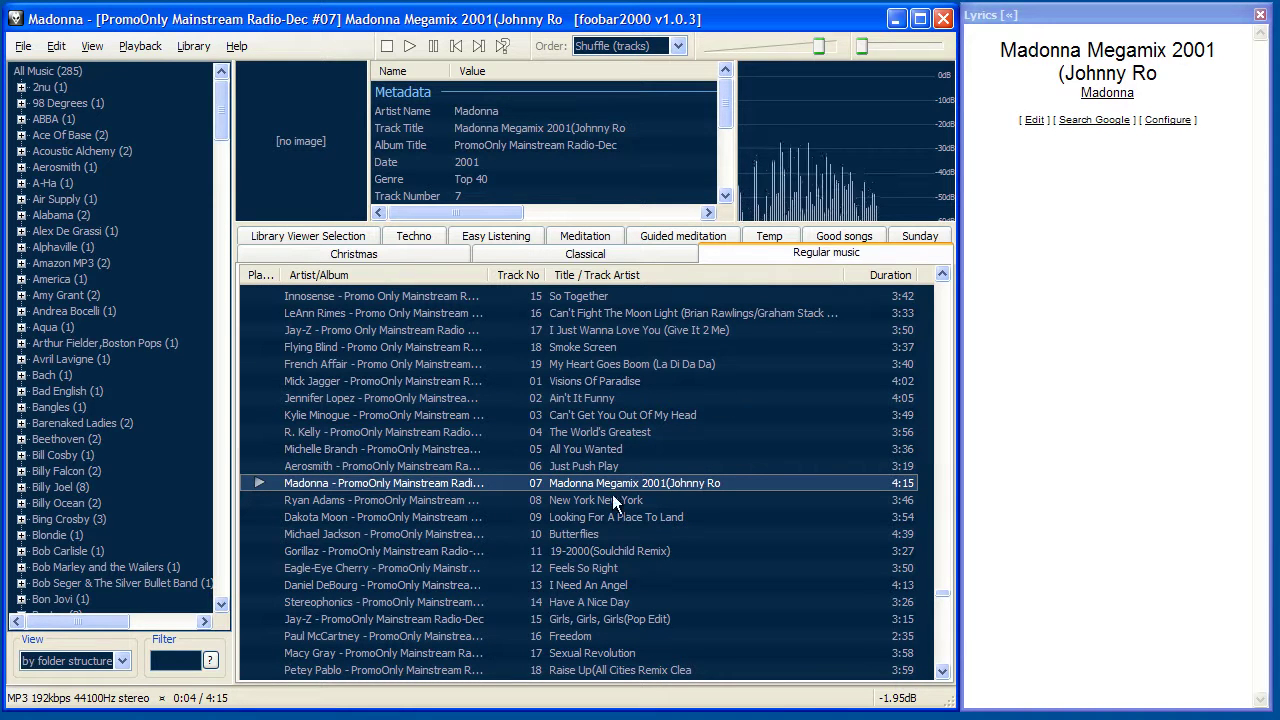
key(XF86AudioNext)
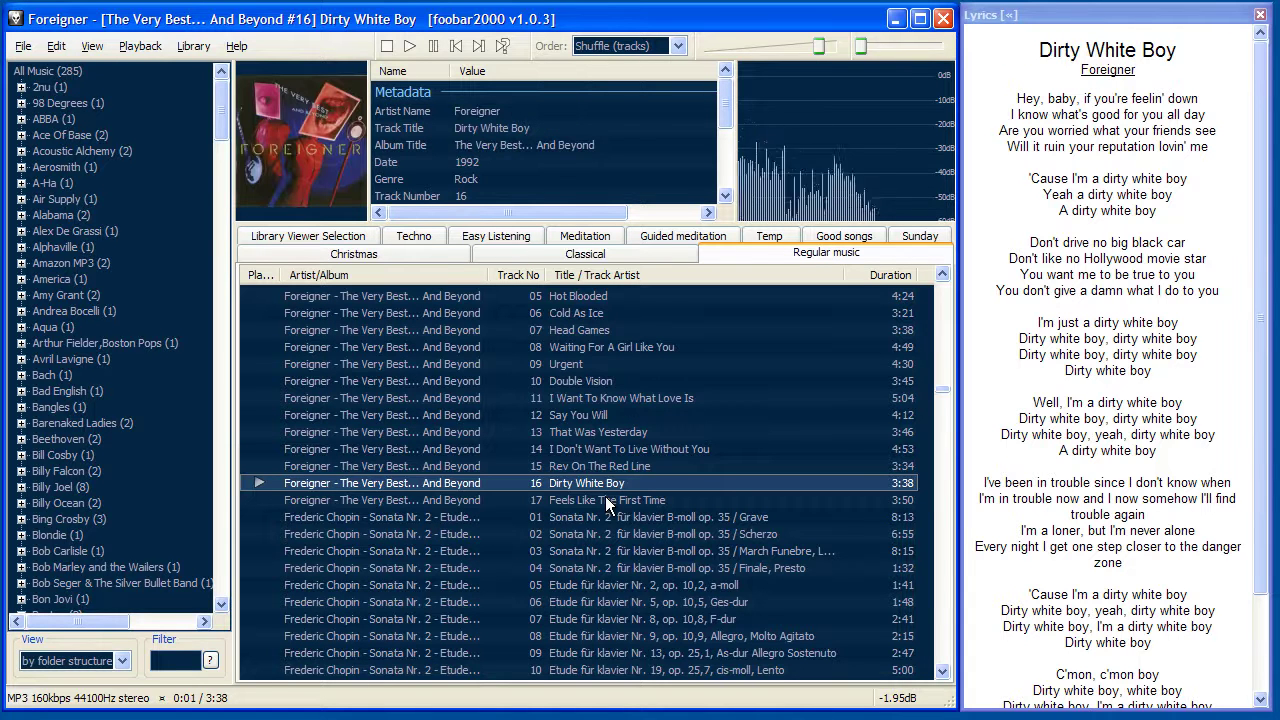
click(387, 48)
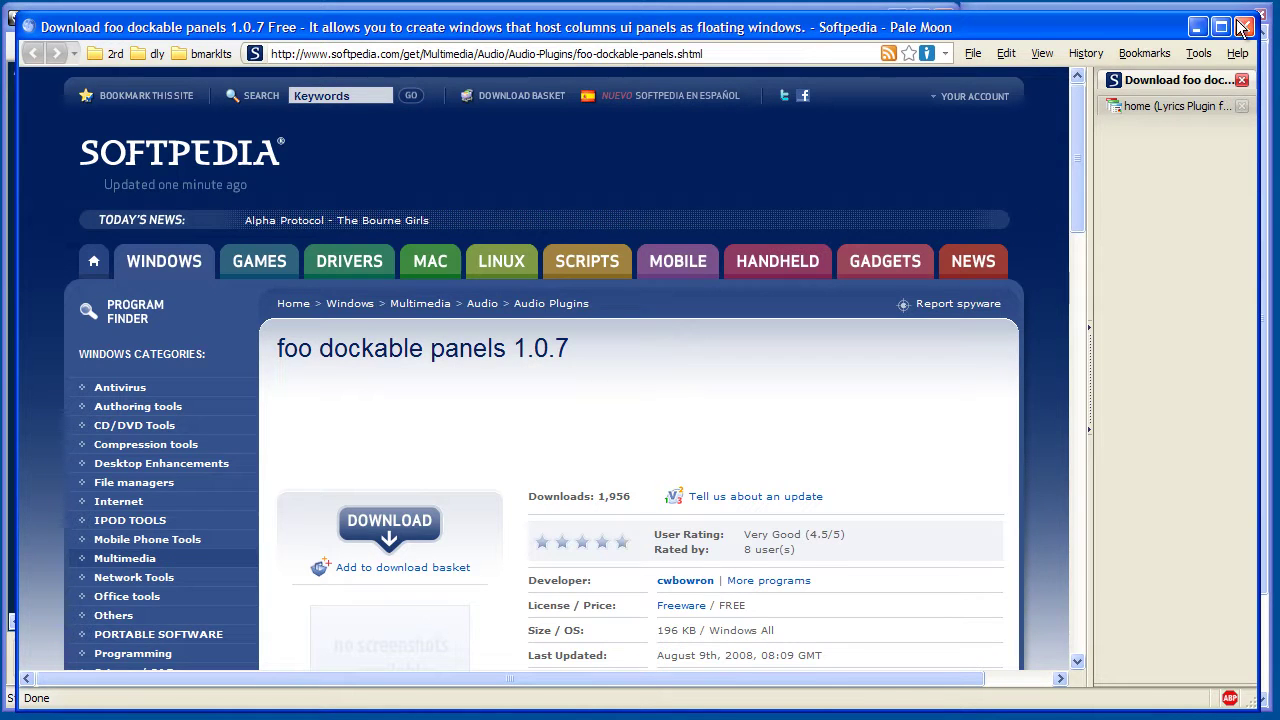
Step: Minimize Pale Moon after reviewing the Softpedia foo dockable panels 1.0.7 page
click(1197, 27)
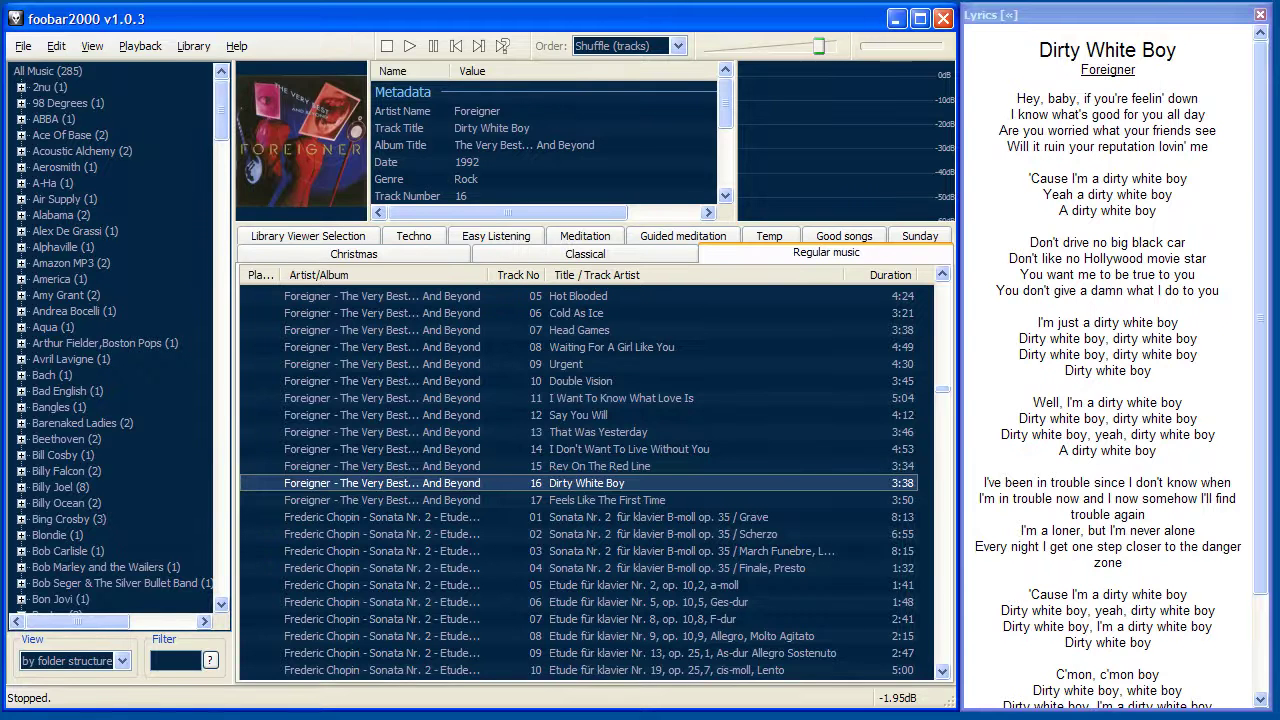
key(alt+Tab)
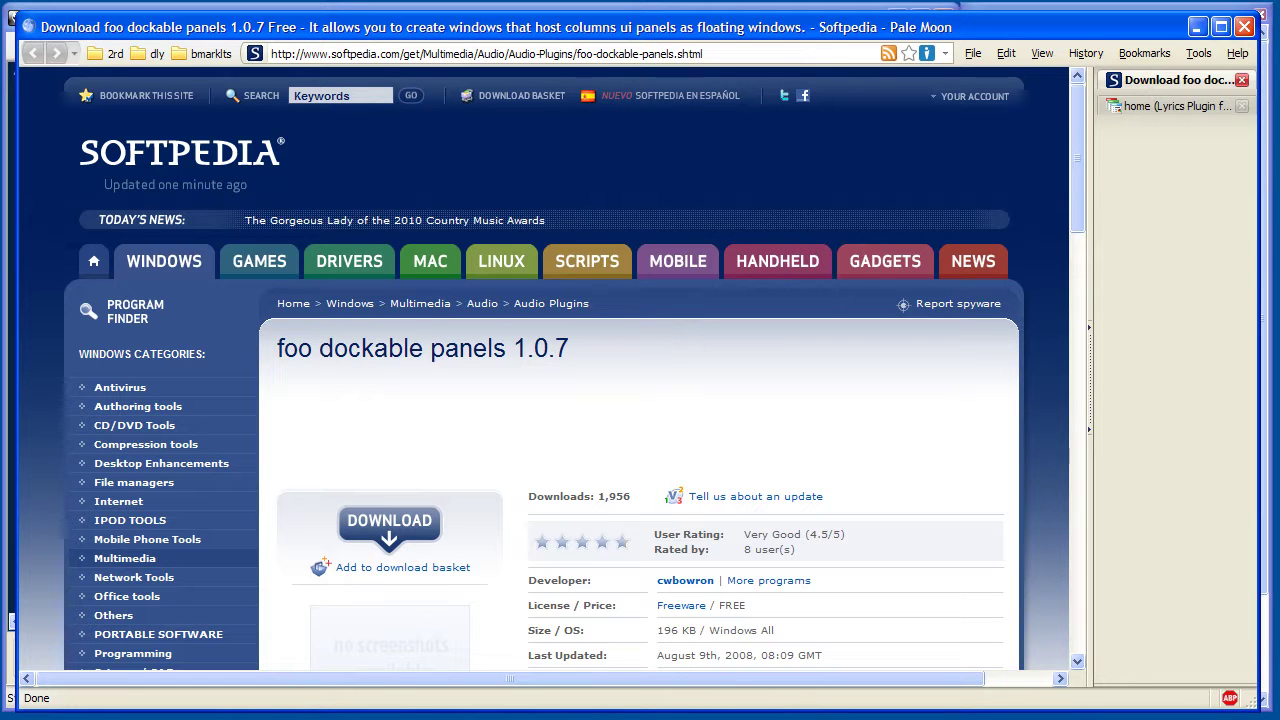
Step: View the Lyrics Plugin for foobar2000 page, return to the foo dockable panels page, then minimize Pale Moon
click(1153, 110)
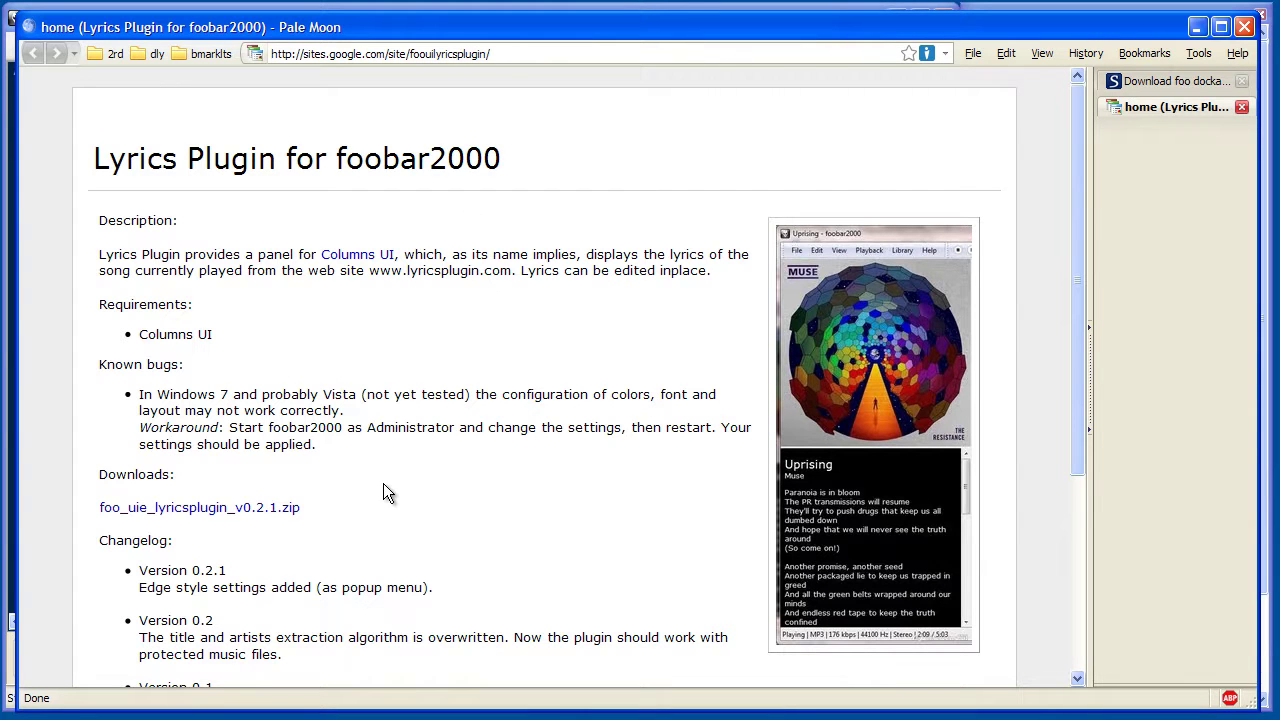
click(1117, 86)
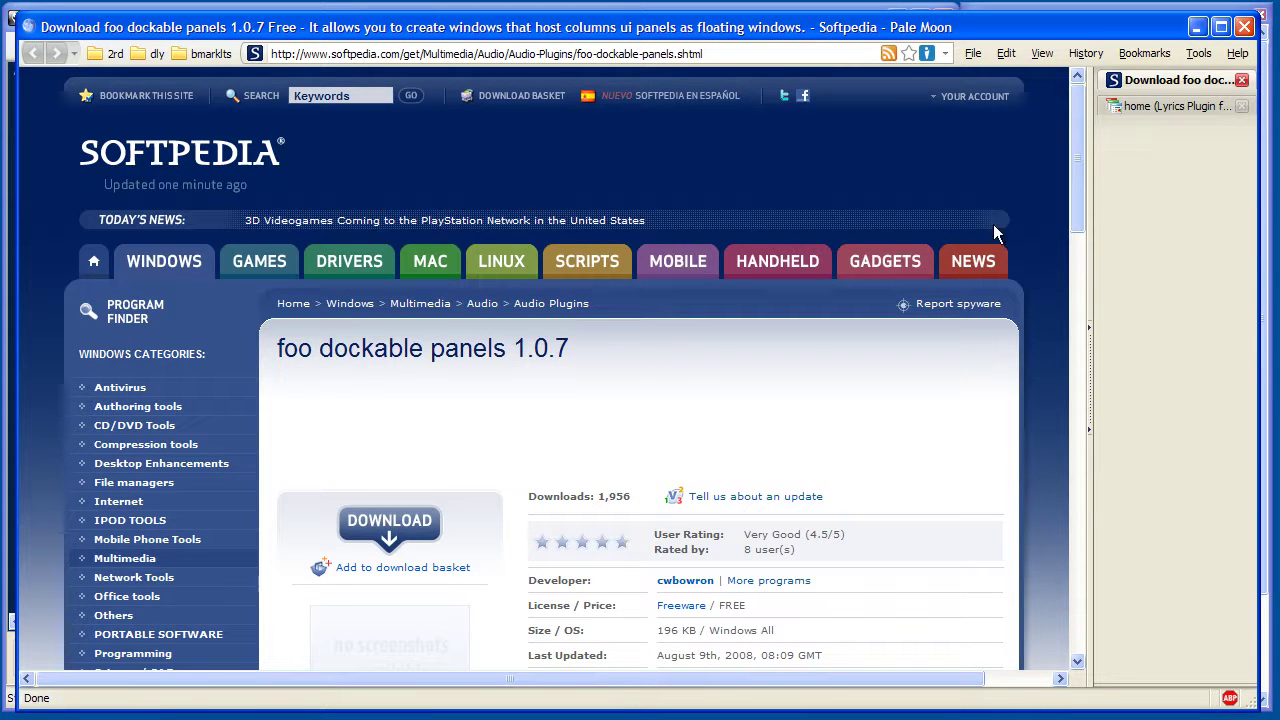
click(1198, 28)
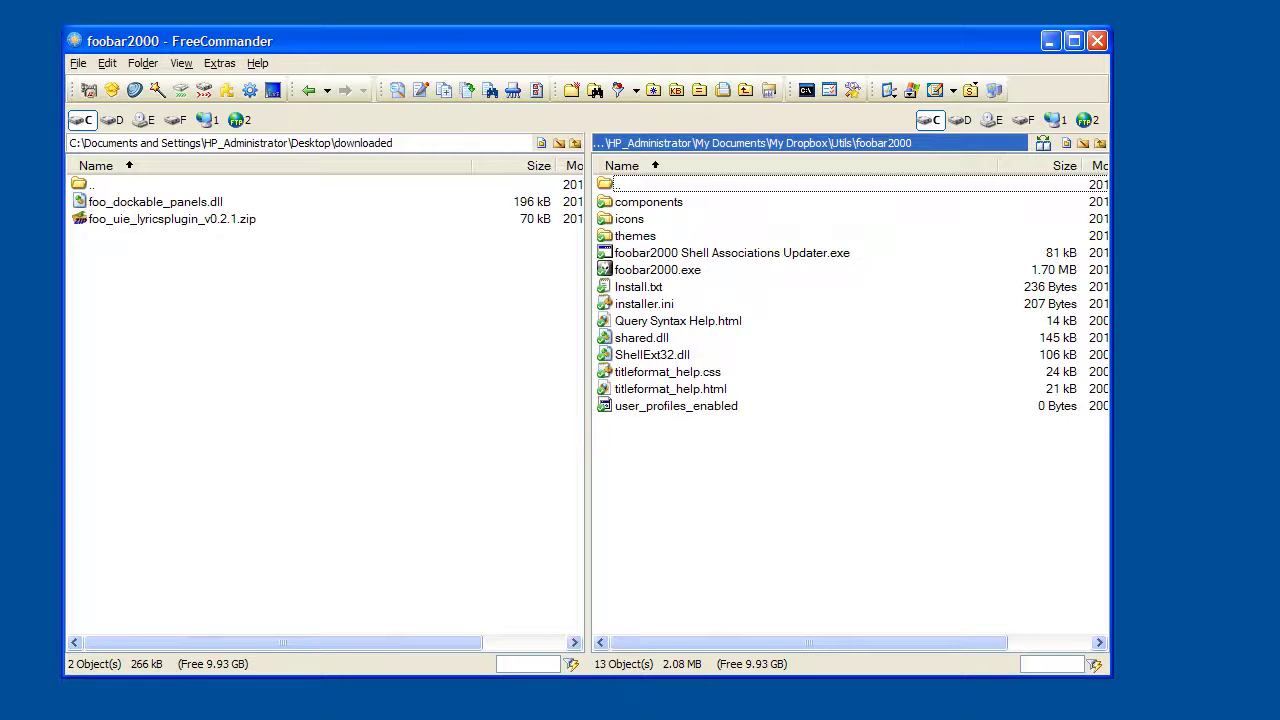
Step: Select foo_uie_lyricsplugin_v0.2.1.zip and open foobar2000's components folder in the right pane
click(135, 221)
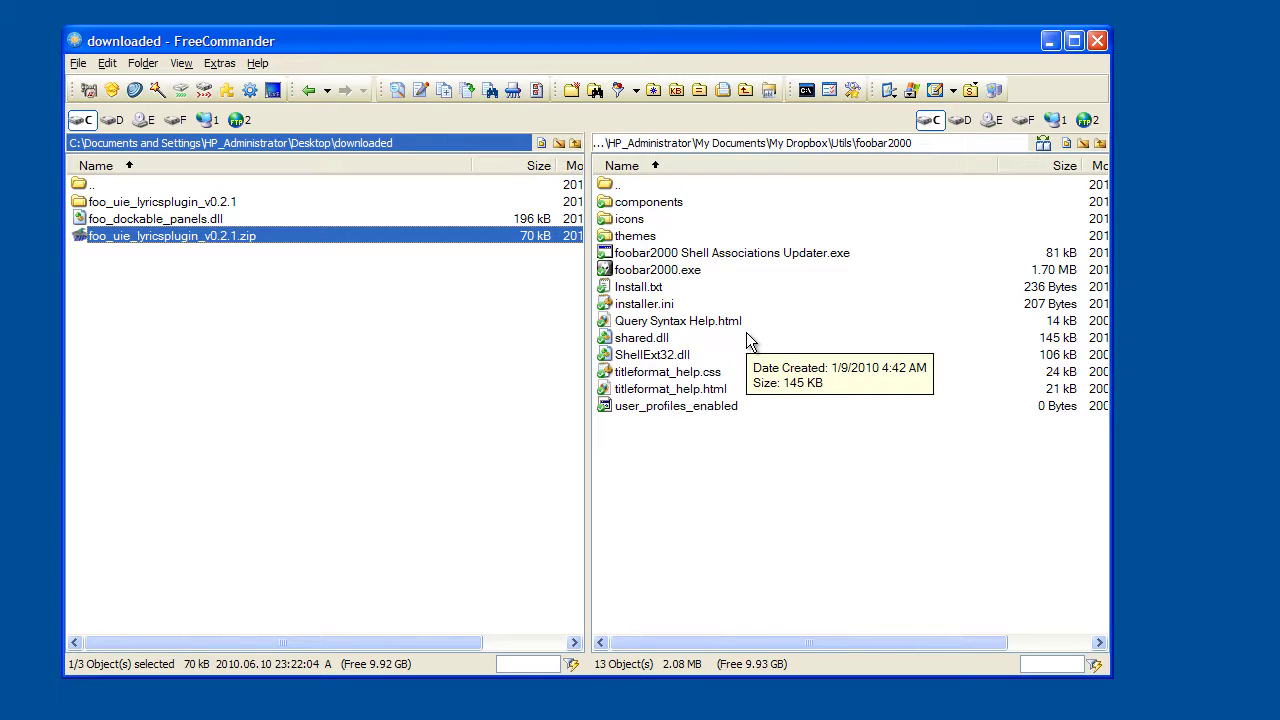
double_click(639, 203)
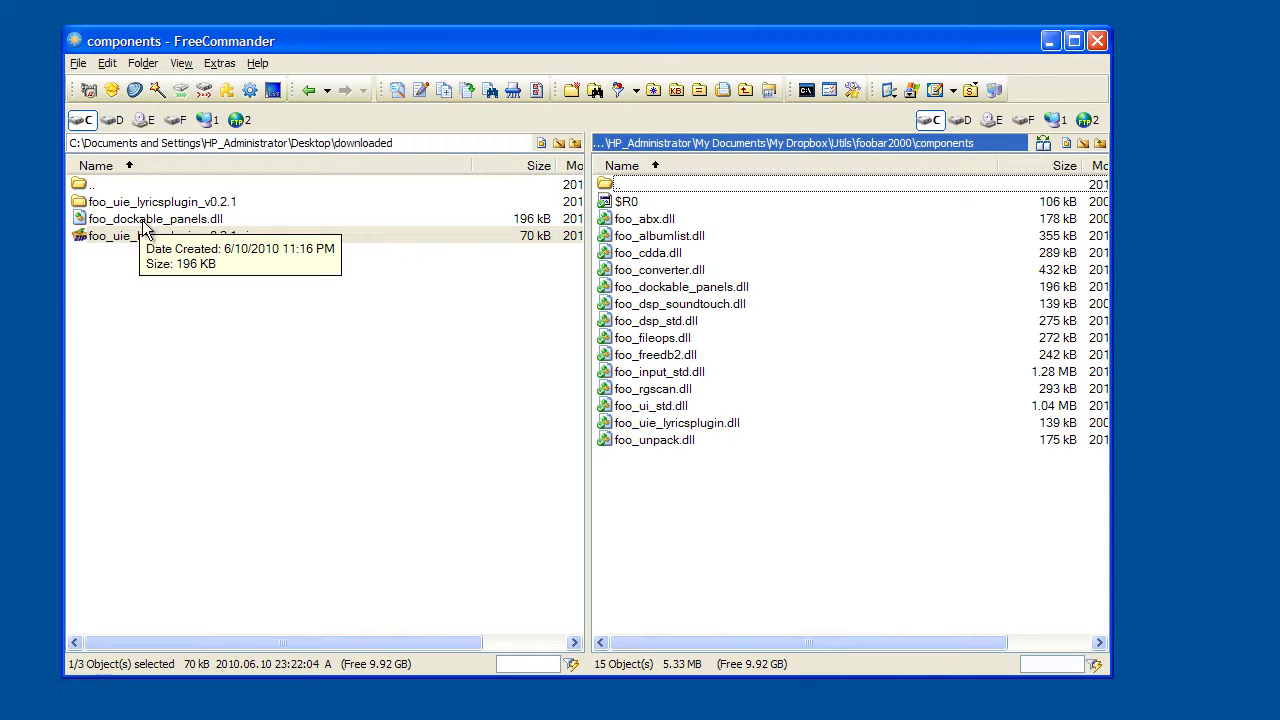
Step: Open the extracted foo_uie_lyricsplugin_v0.2.1 folder and select the installed foo_uie_lyricsplugin.dll to compare
double_click(135, 205)
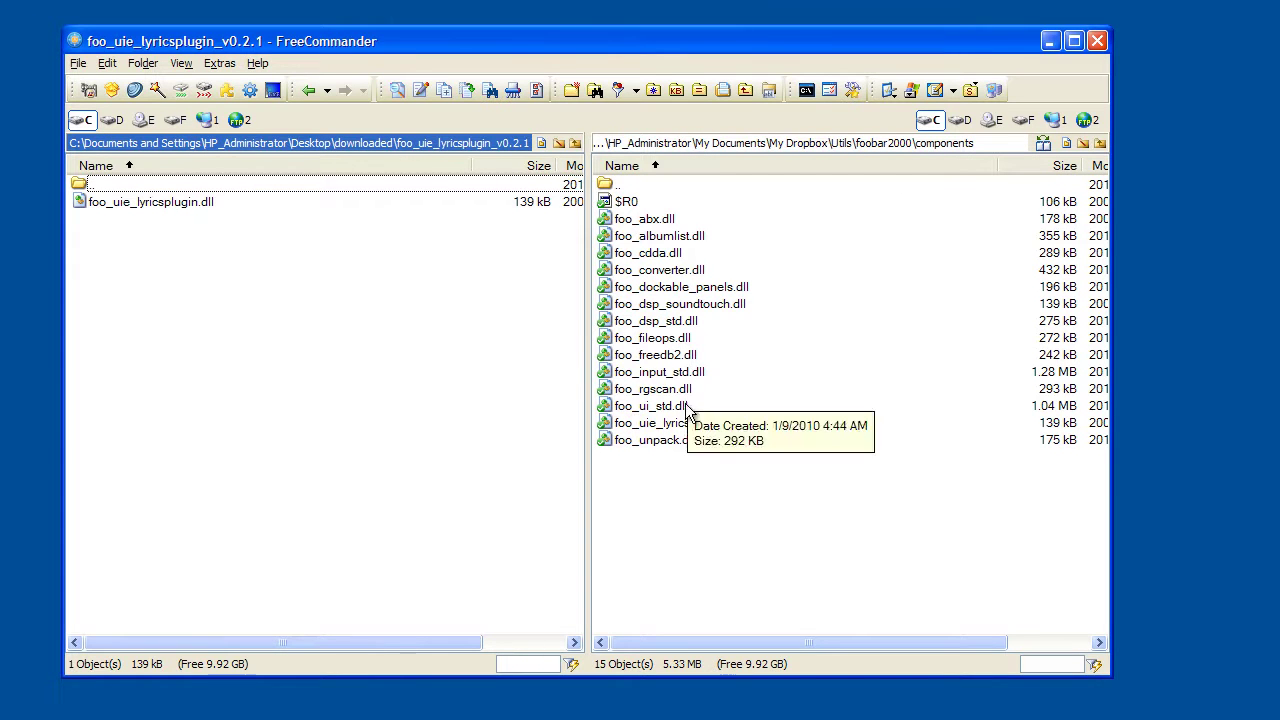
mouse_move(672, 434)
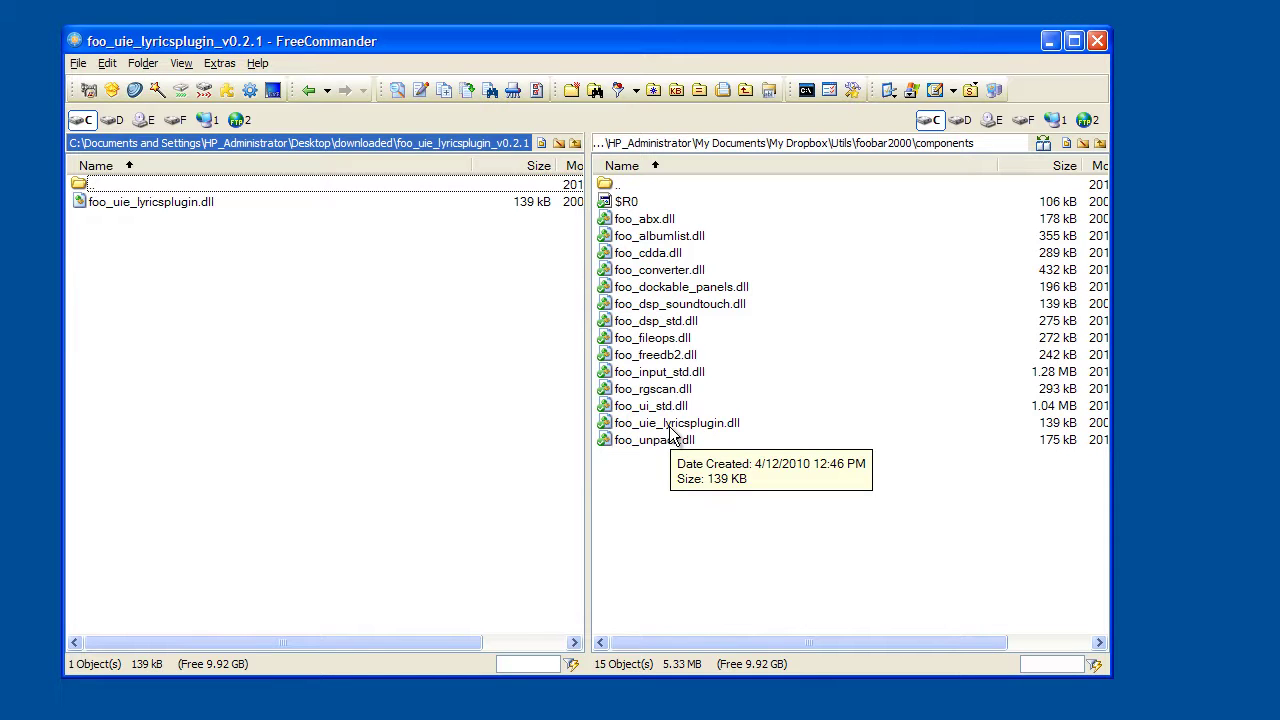
click(671, 428)
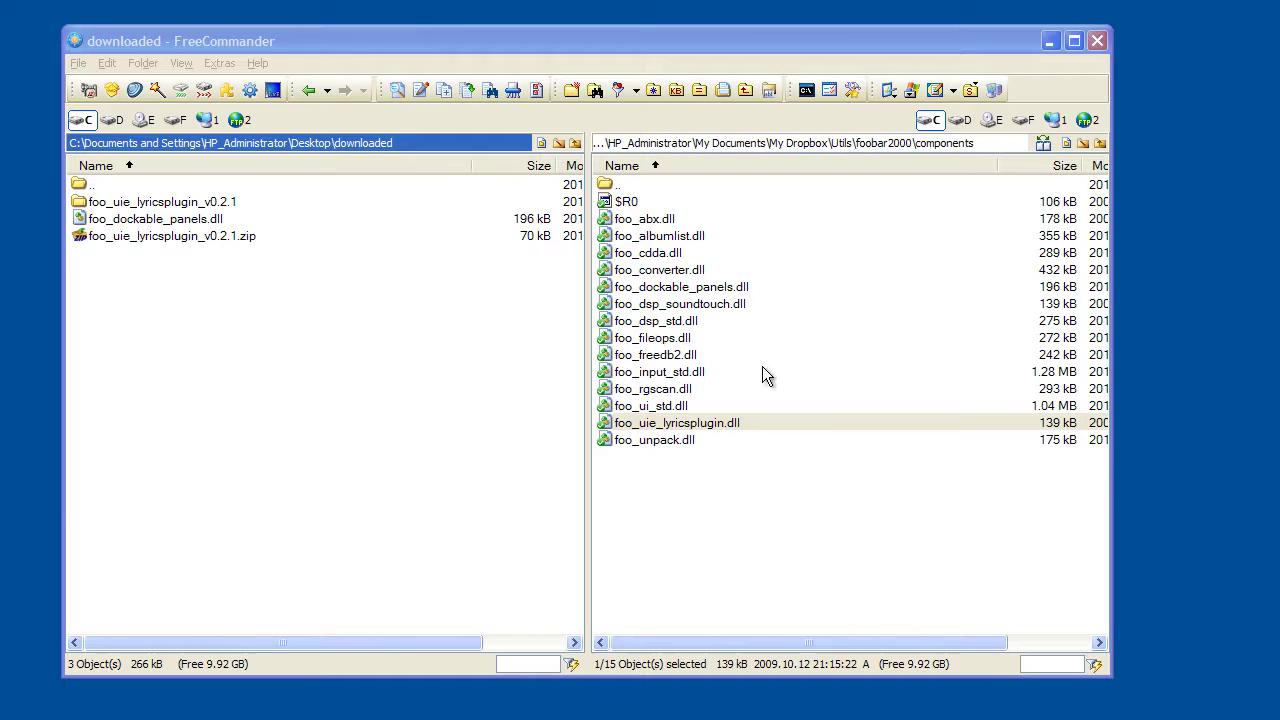
Step: Create a new Dockable Panel, dock it at the right edge and stretch it to the bottom
key(alt+Tab)
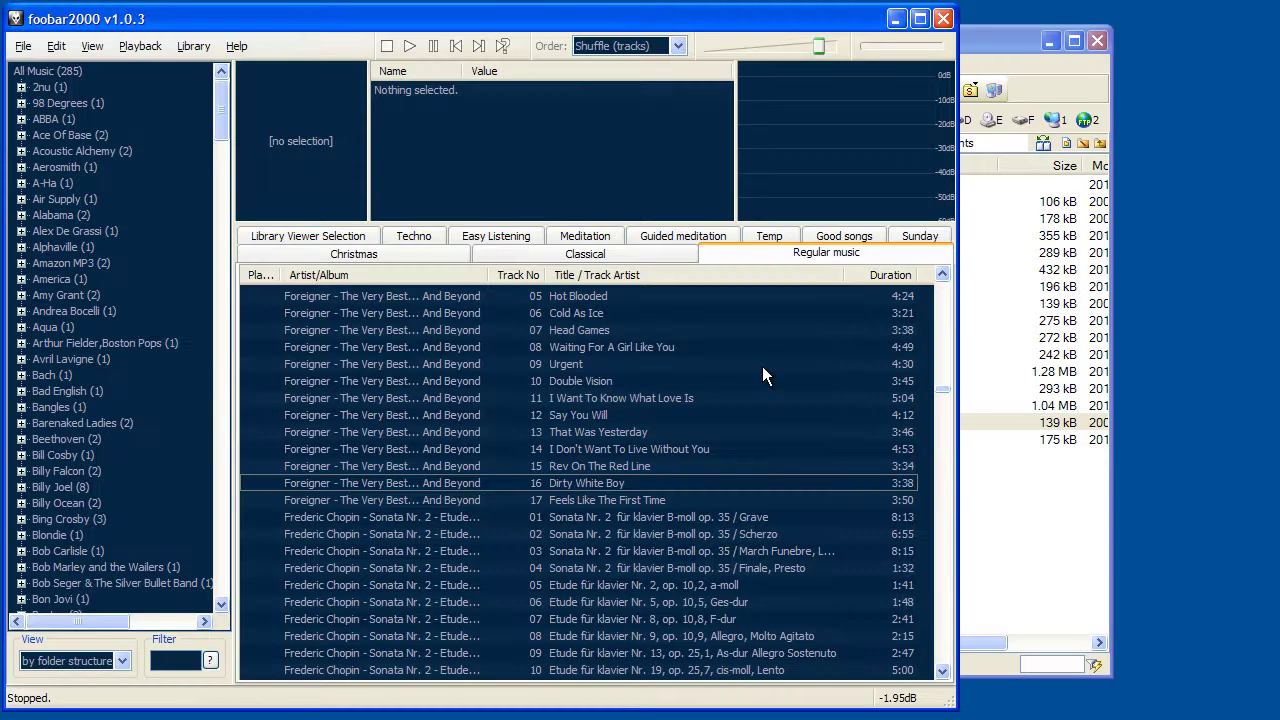
click(94, 46)
mouse_move(112, 110)
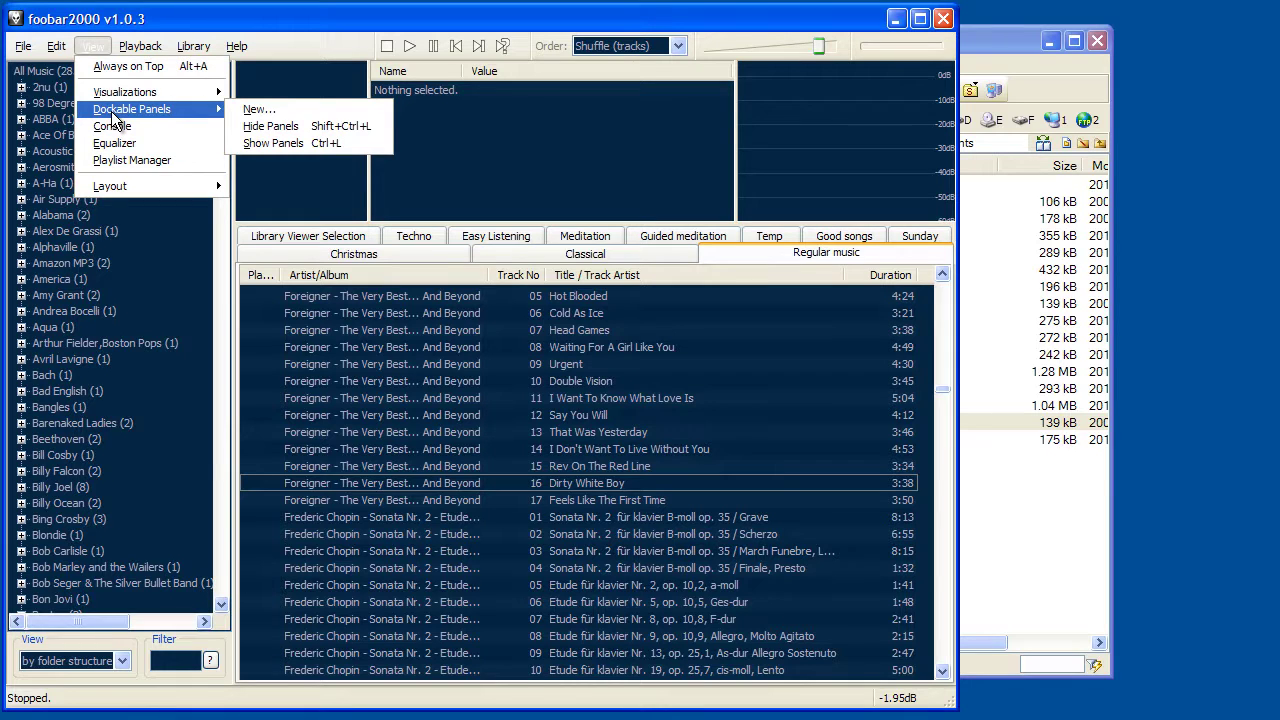
click(262, 109)
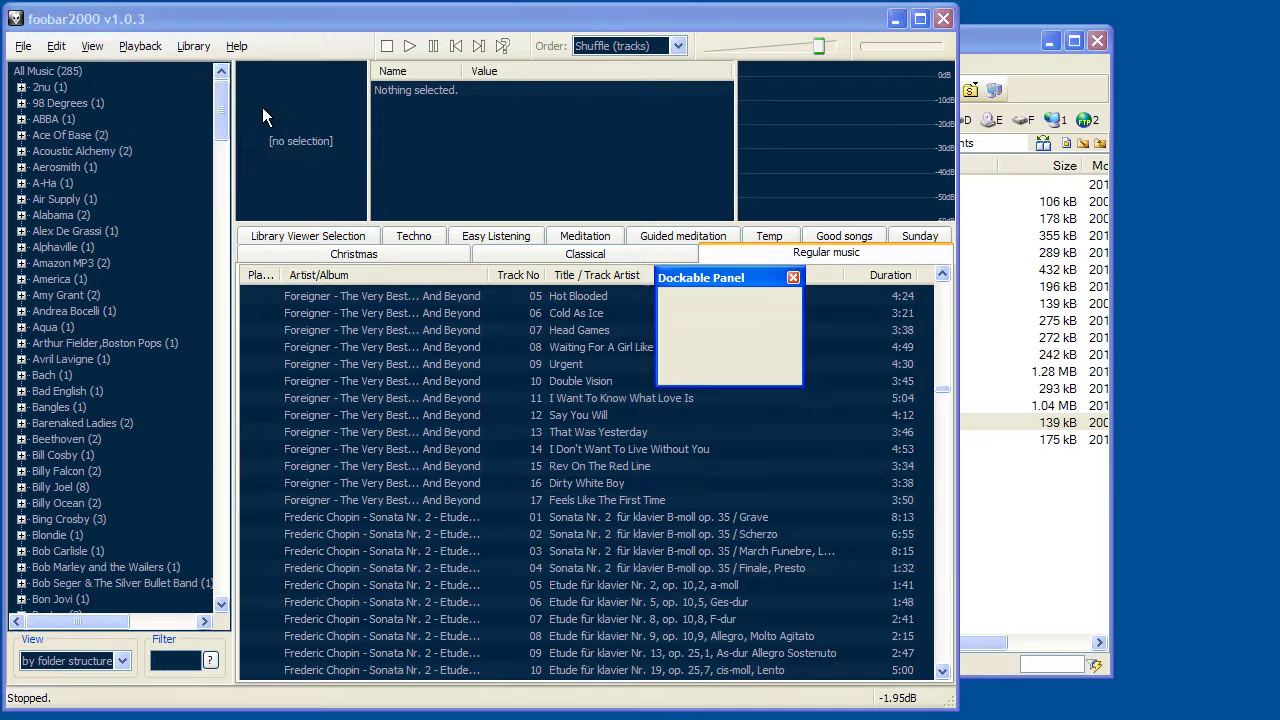
mouse_move(705, 276)
mouse_down()
mouse_move(467, 151)
mouse_move(533, 161)
mouse_move(1020, 25)
mouse_up()
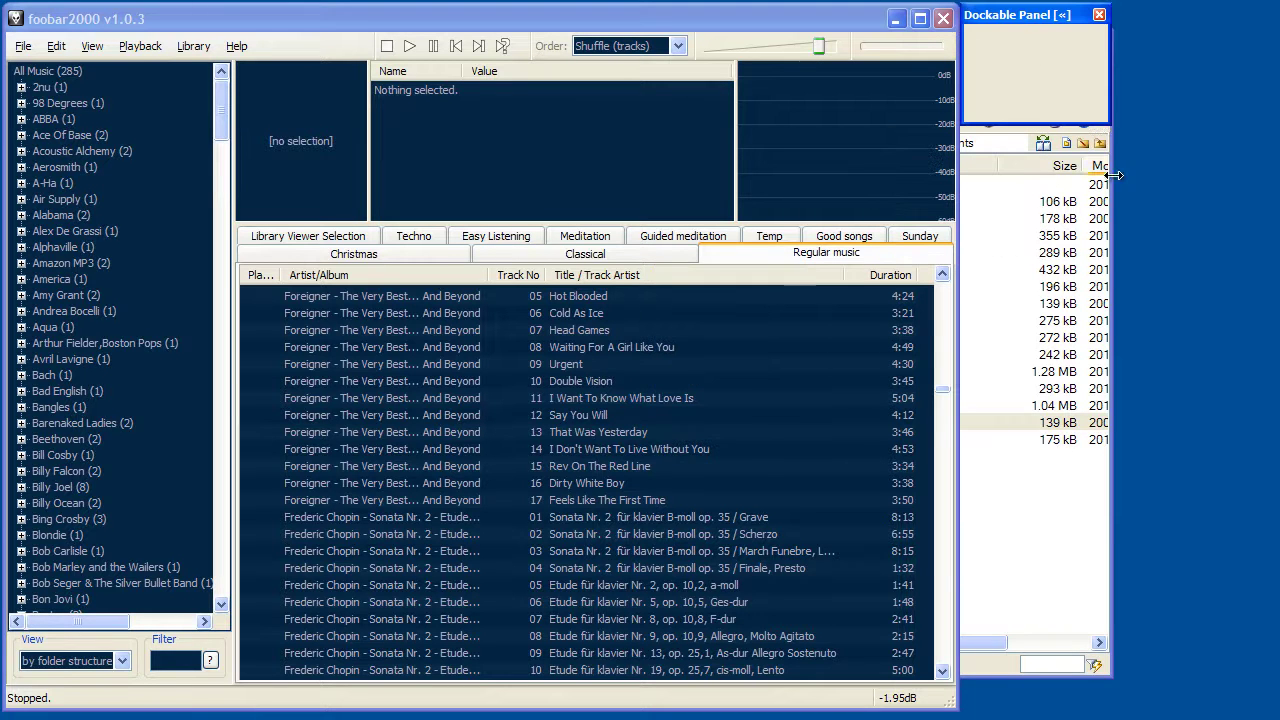
drag(1106, 121, 1272, 710)
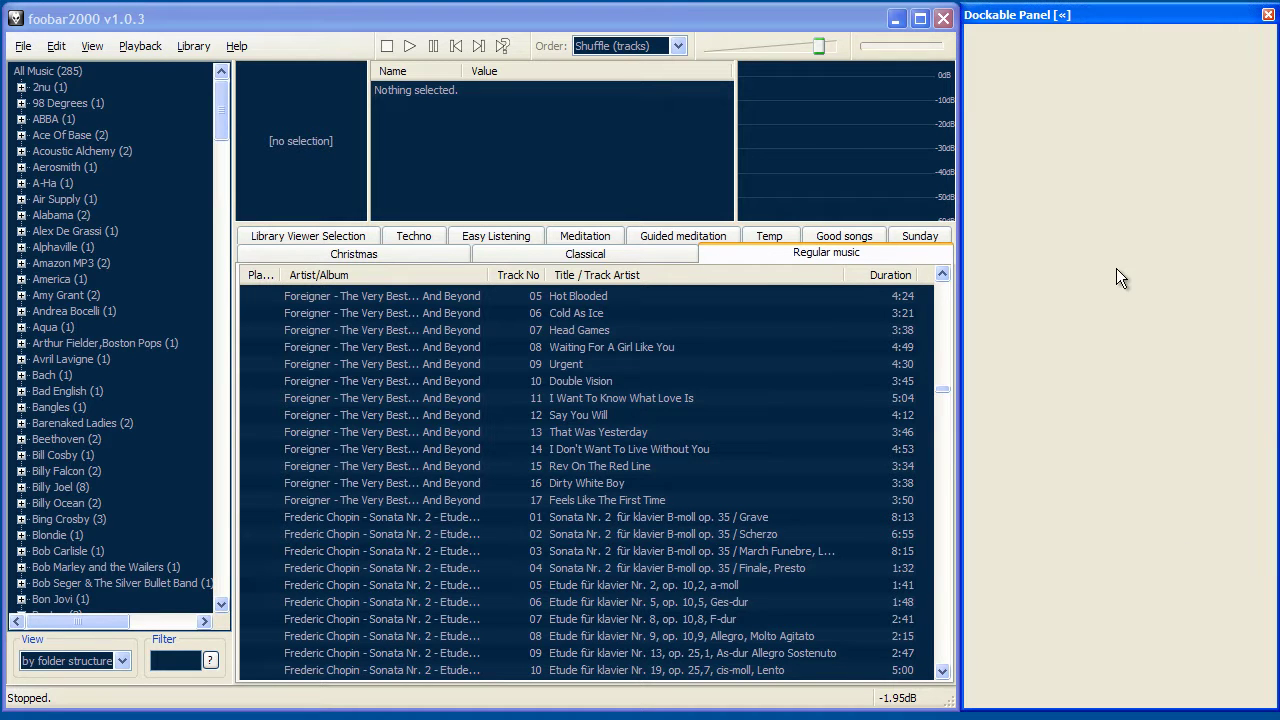
Step: Set the docked panel's content to Lyrics, then play Dirty White Boy and Rev On The Red Line
right_click(1116, 268)
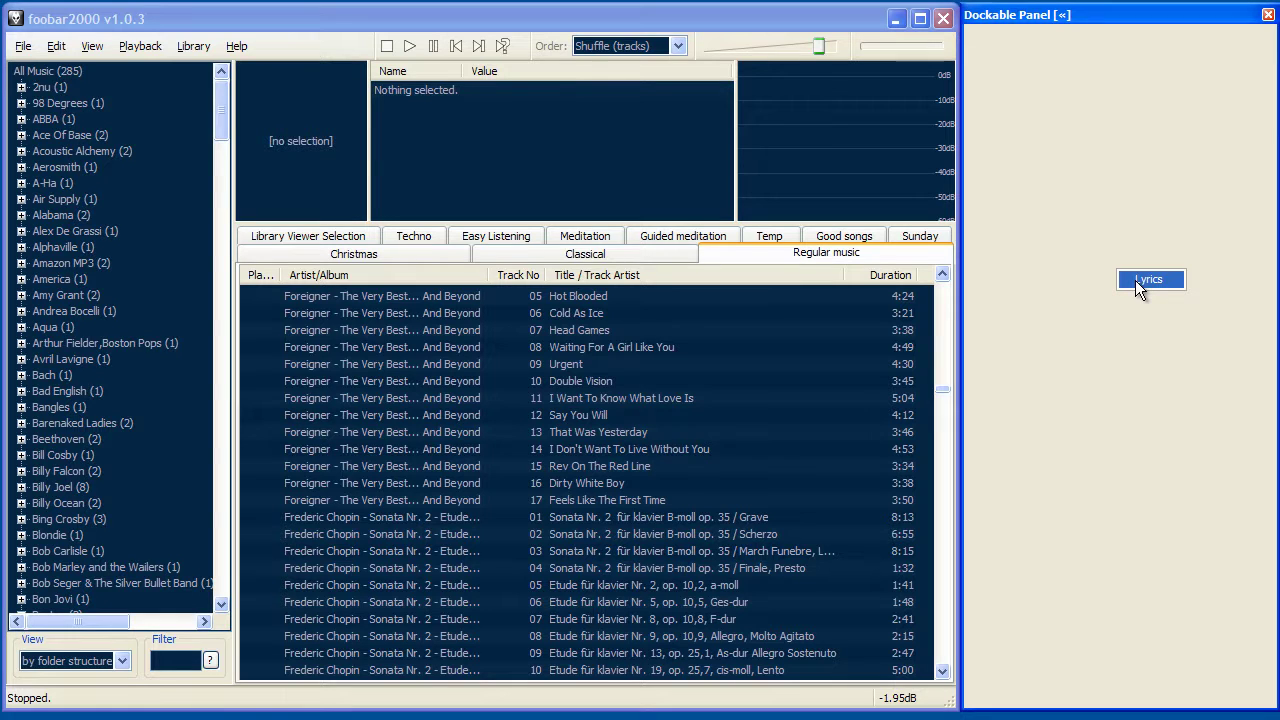
click(1139, 285)
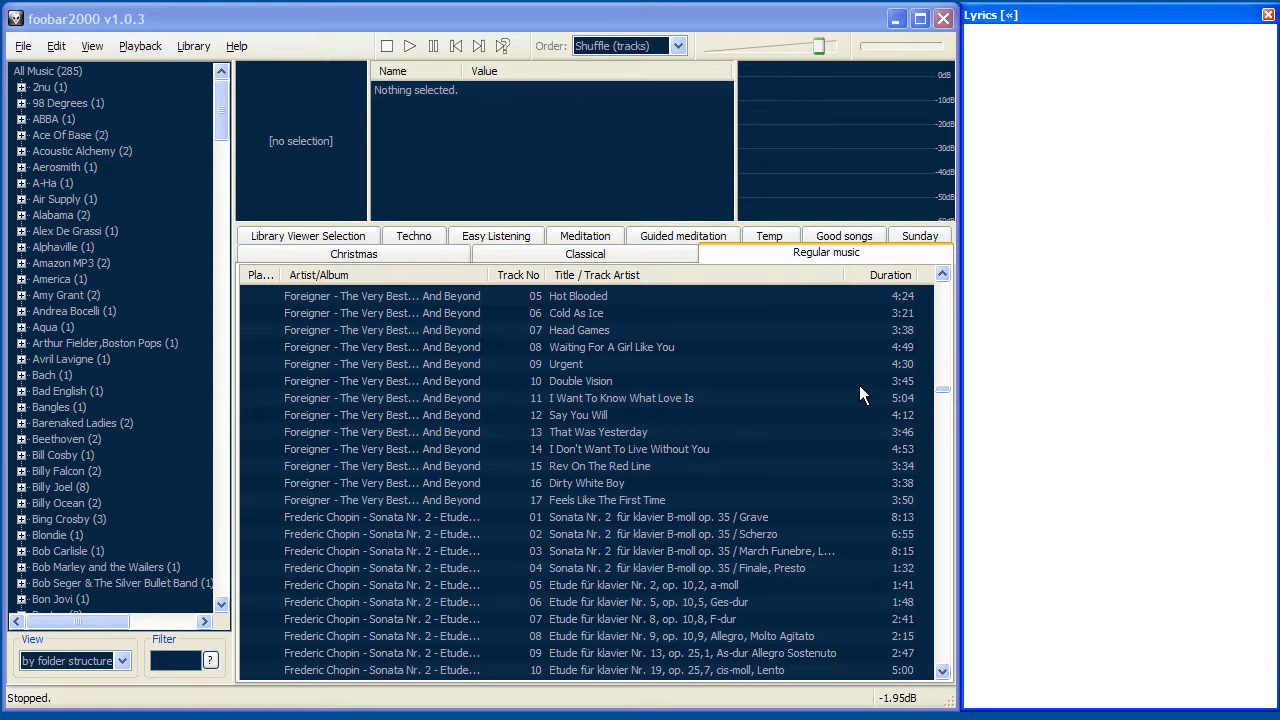
click(408, 483)
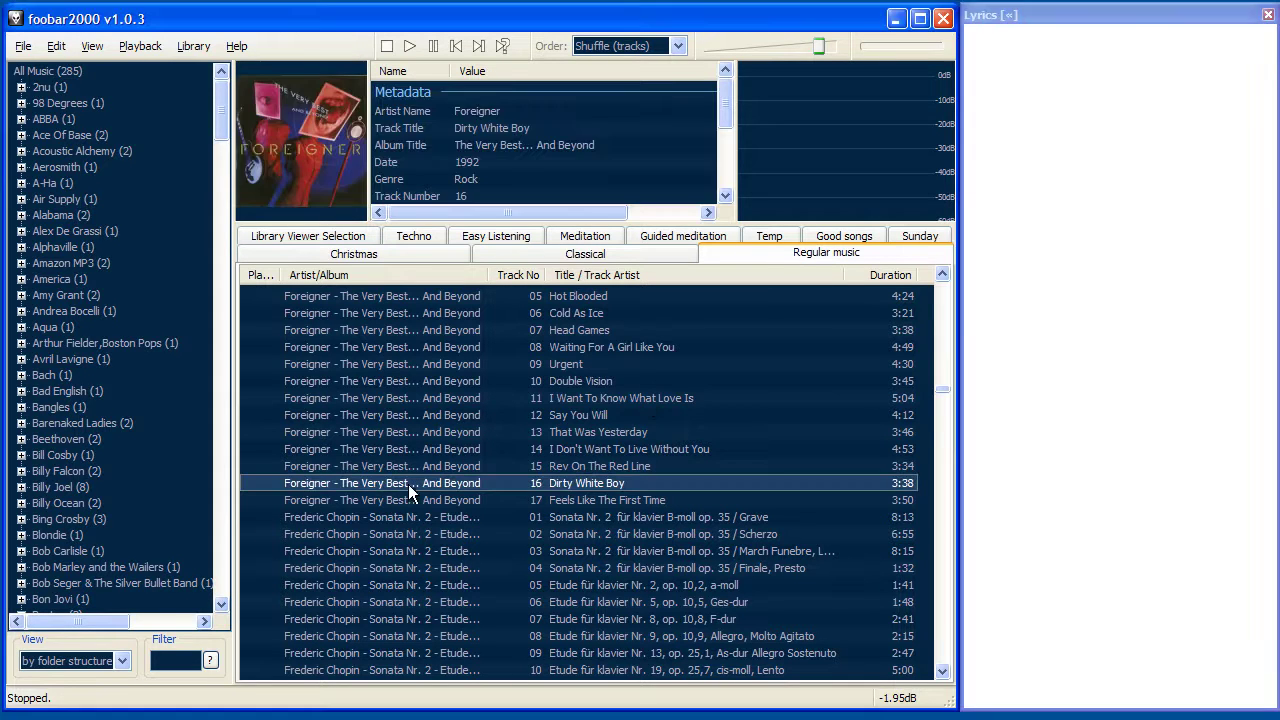
click(409, 46)
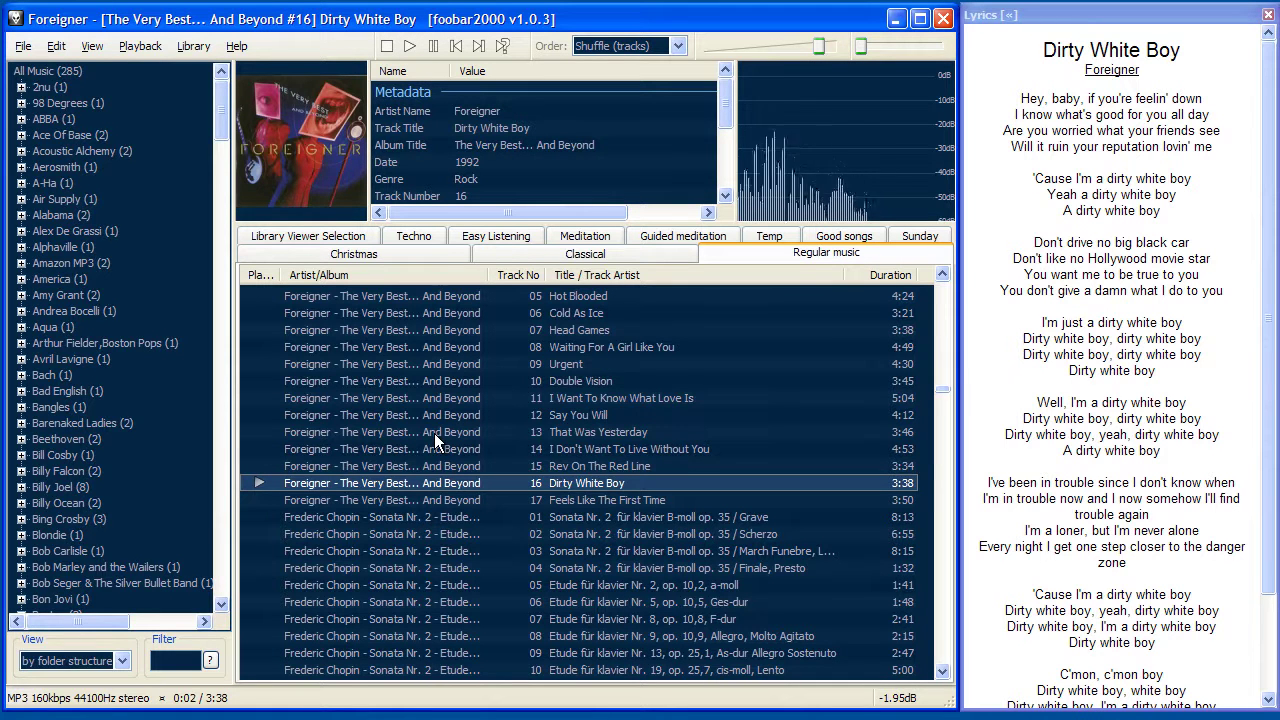
double_click(436, 465)
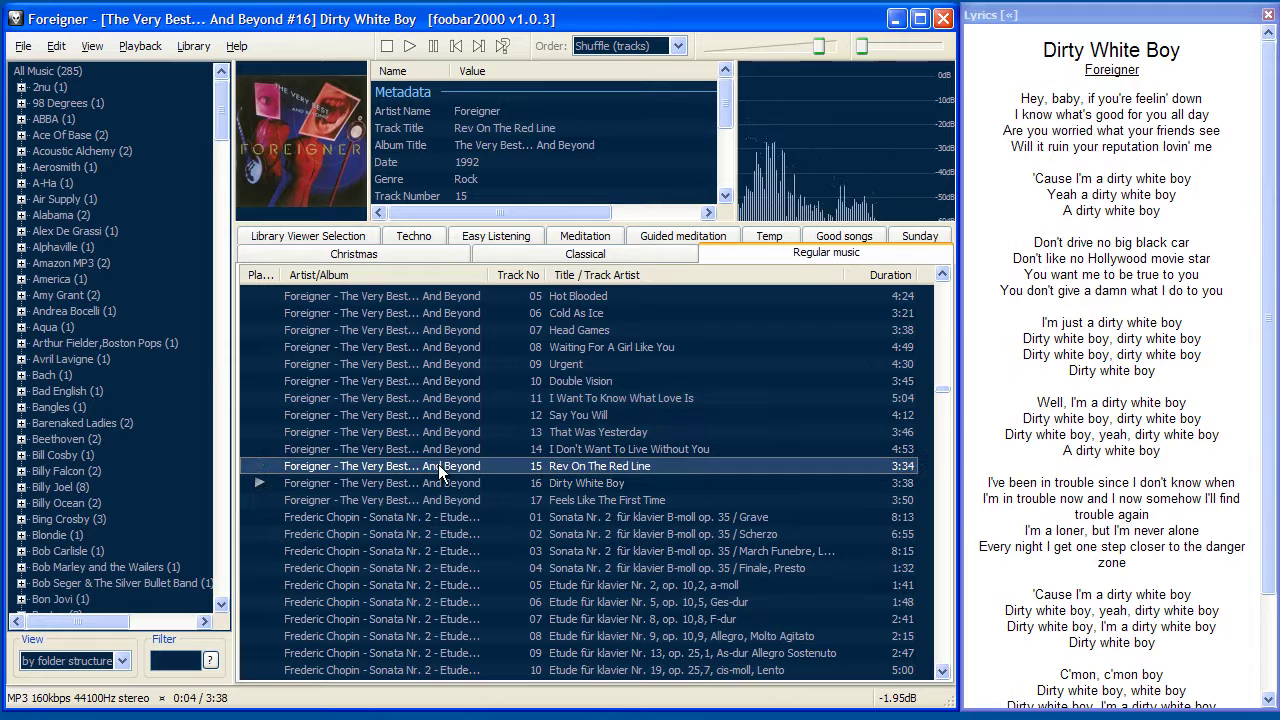